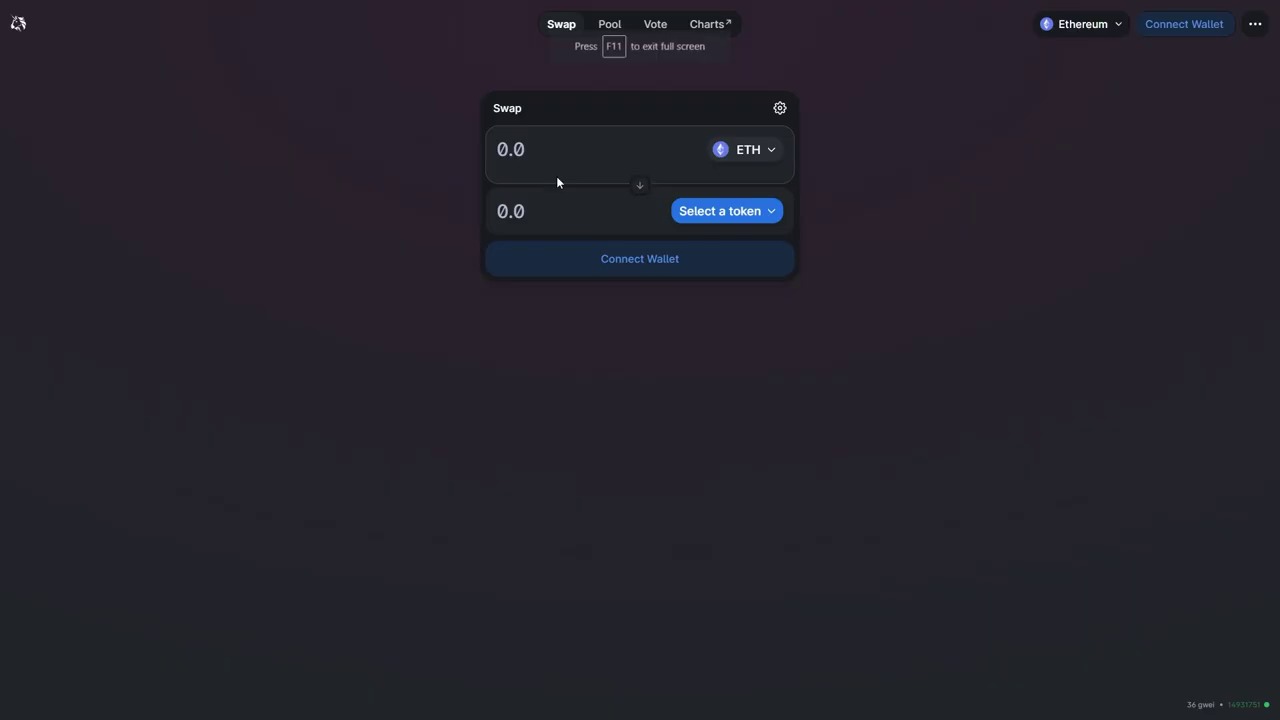
# Step: Set up a swap from ETH to the SAND token with an amount of 0.3
pyautogui.click(760, 150)
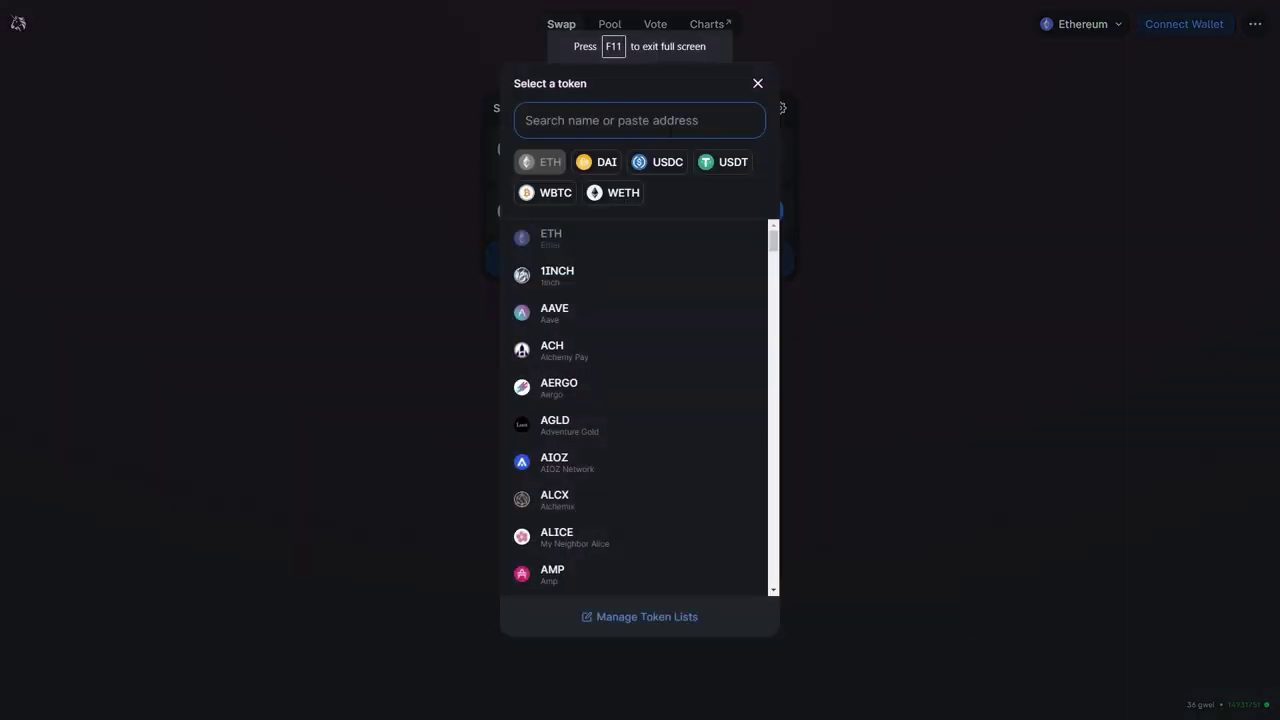
pyautogui.click(934, 258)
pyautogui.click(731, 213)
pyautogui.write('sand')
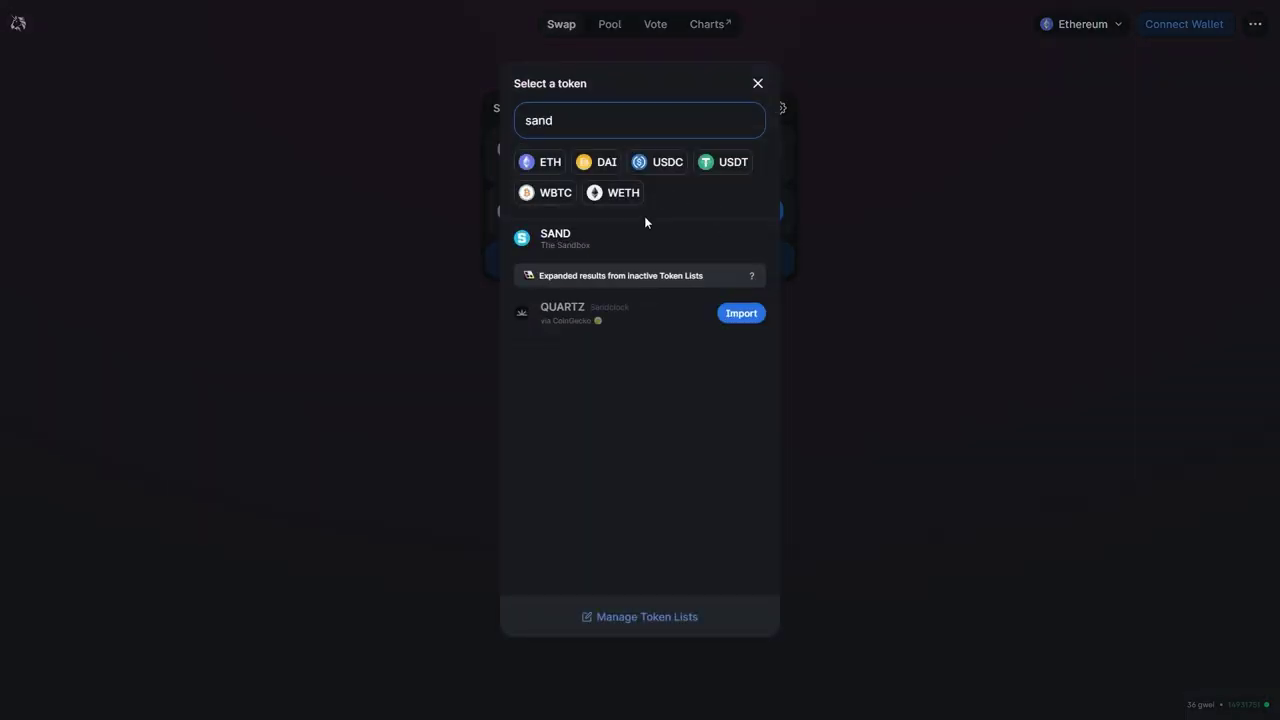
pyautogui.click(577, 240)
pyautogui.write('0.3')
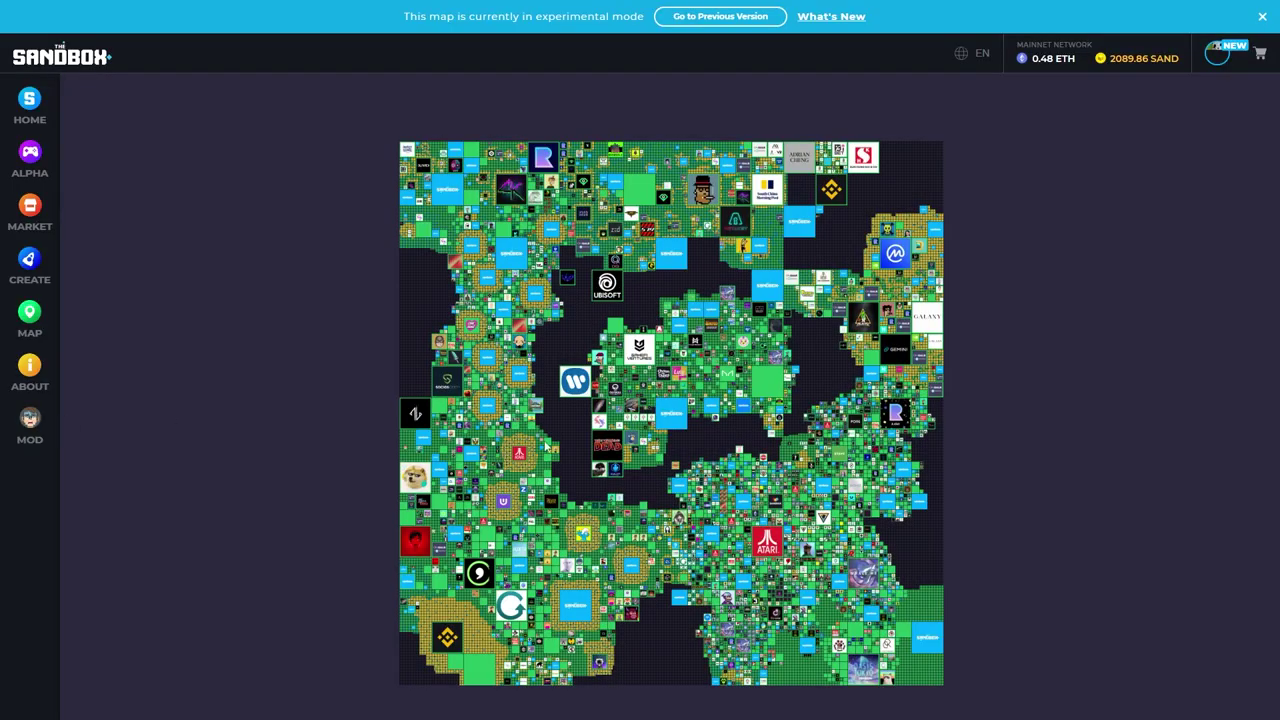
# Step: Switch to The Sandbox website and examine the central and northern areas of the LAND map
pyautogui.scroll(5, 620, 465)
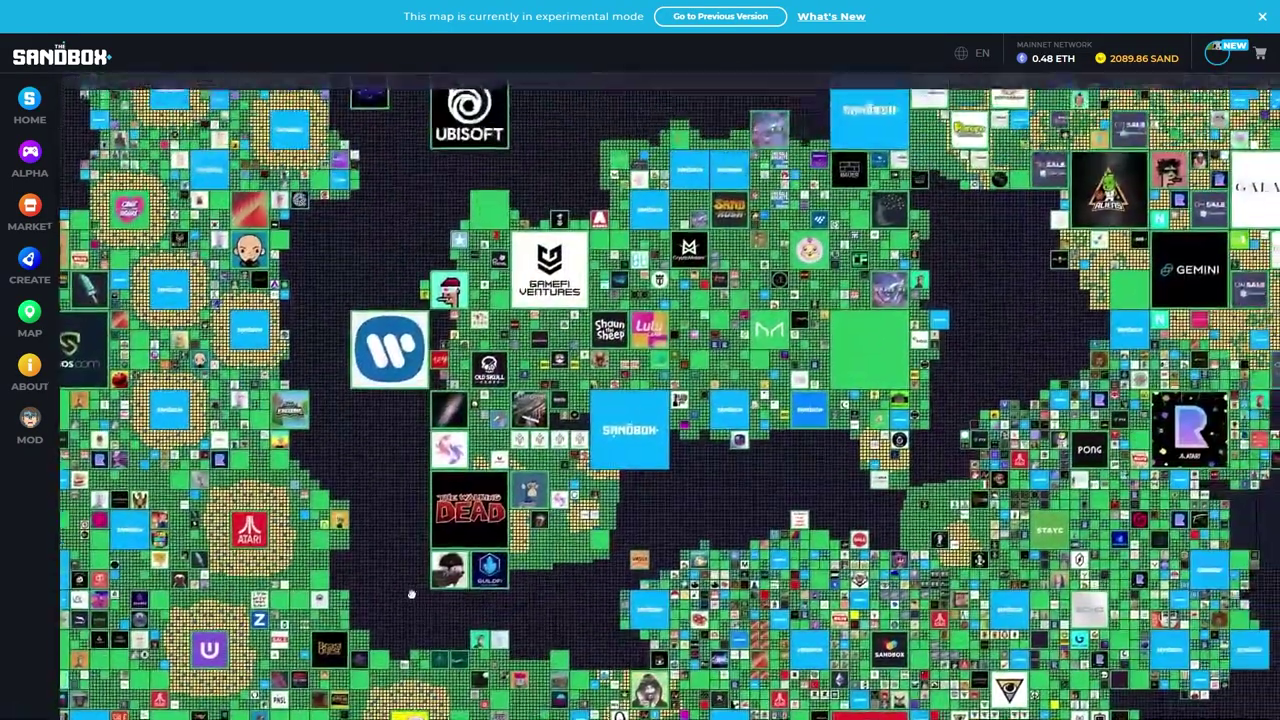
pyautogui.moveTo(593, 165); pyautogui.dragTo(565, 405)
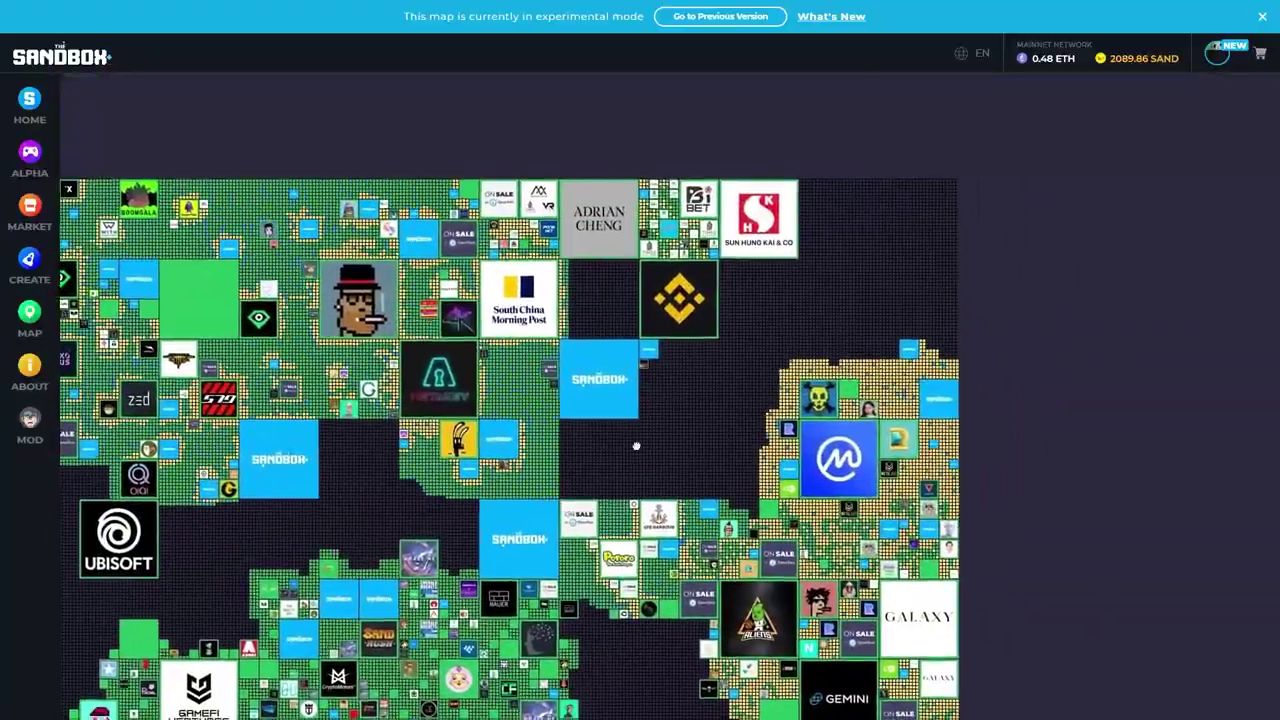
pyautogui.moveTo(634, 443); pyautogui.dragTo(870, 178)
pyautogui.scroll(-5, 870, 178)
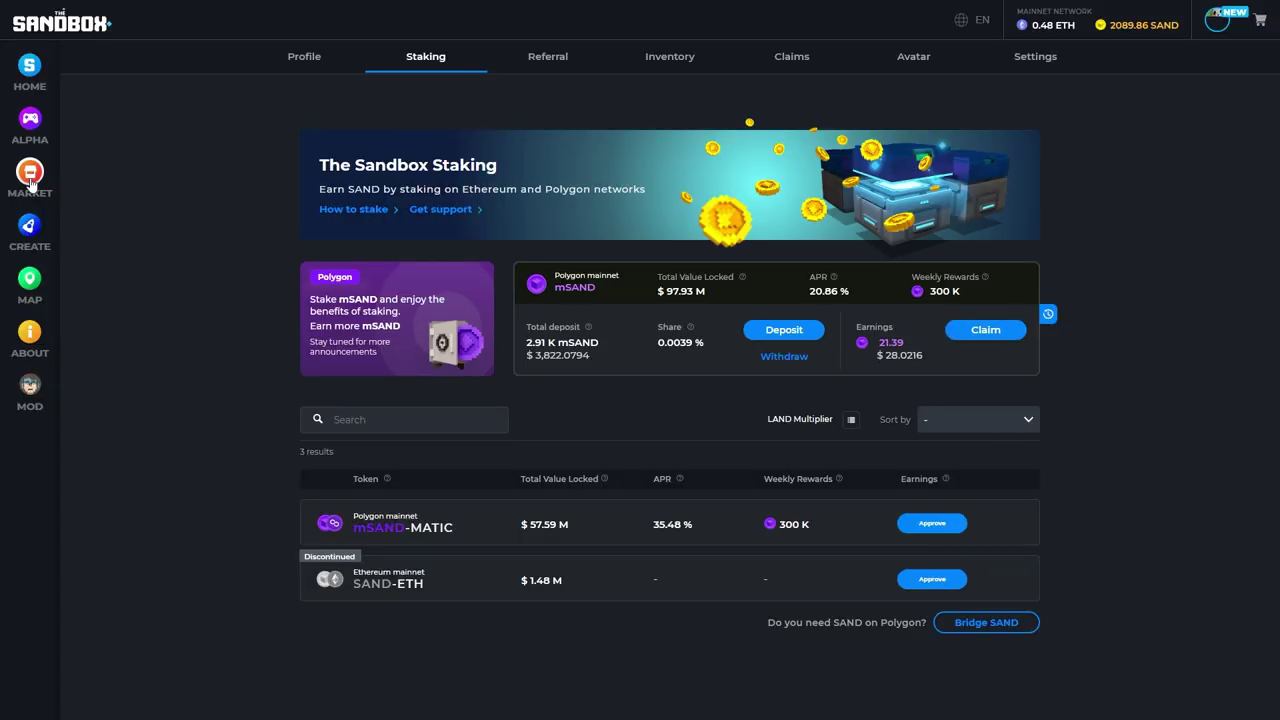
# Step: Open the NFT marketplace and look through the assets for sale
pyautogui.click(30, 172)
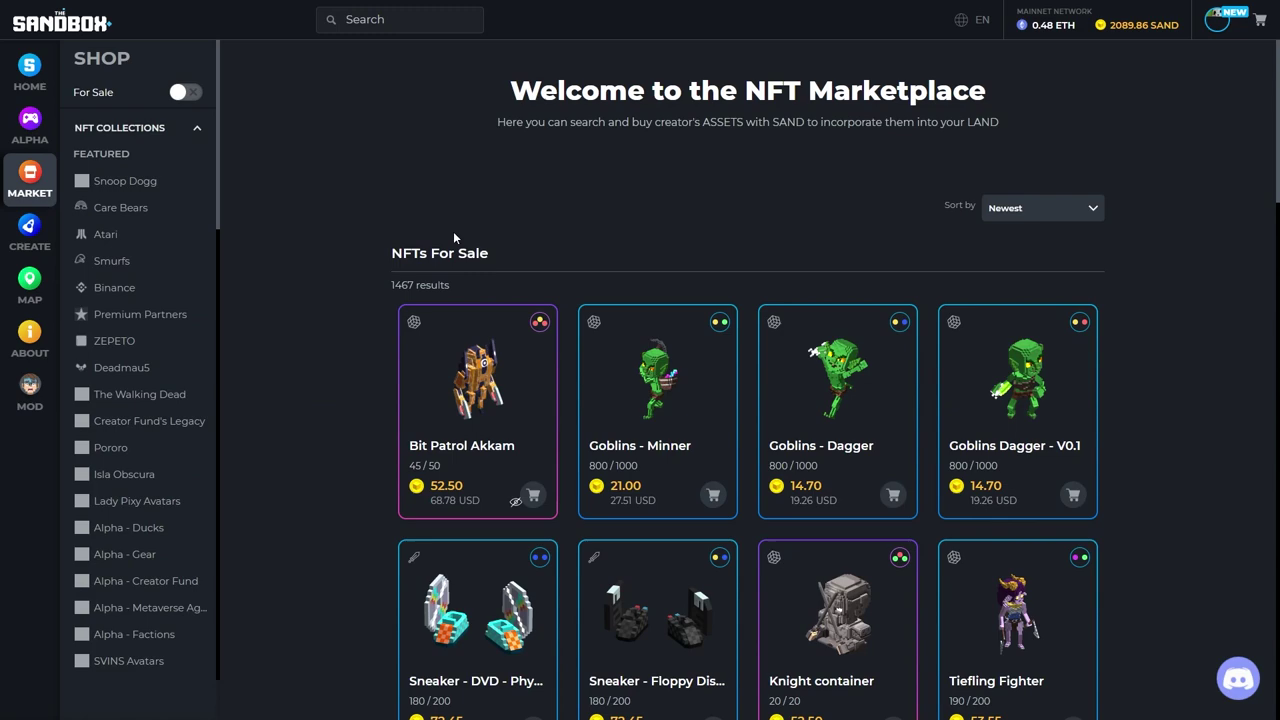
pyautogui.scroll(-3, 700, 460)
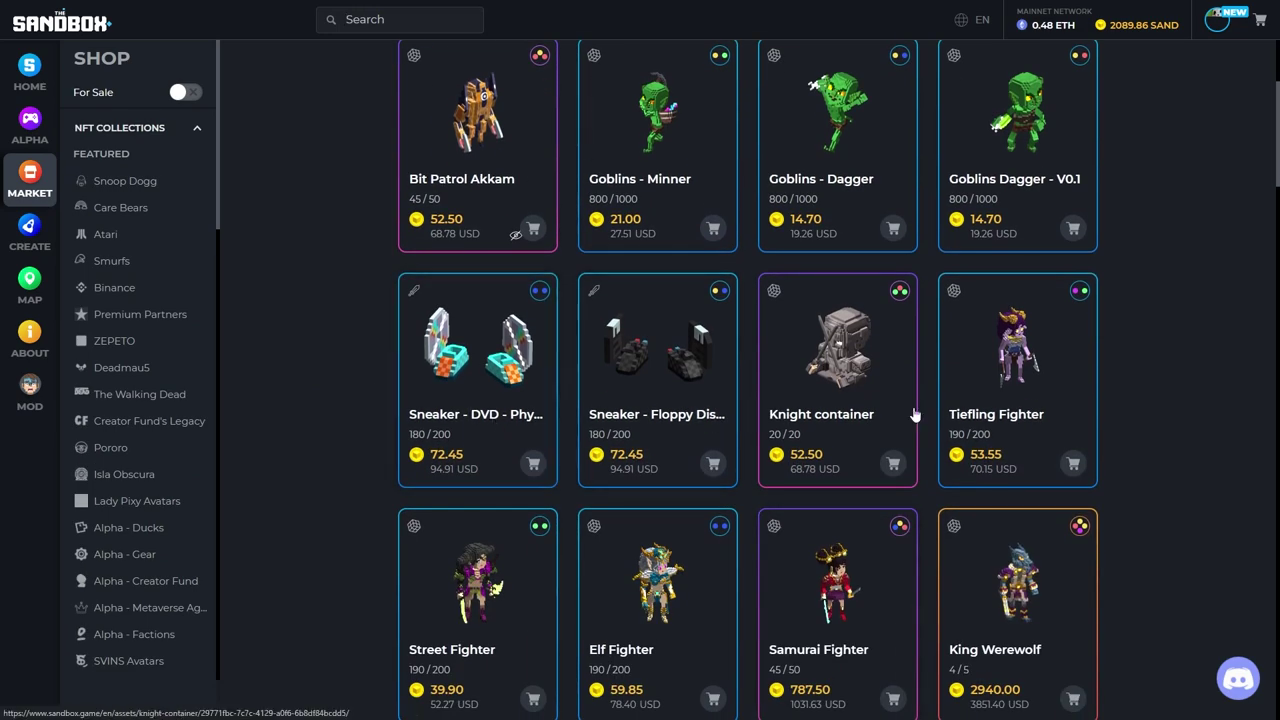
pyautogui.scroll(-3, 751, 443)
pyautogui.scroll(-2, 600, 470)
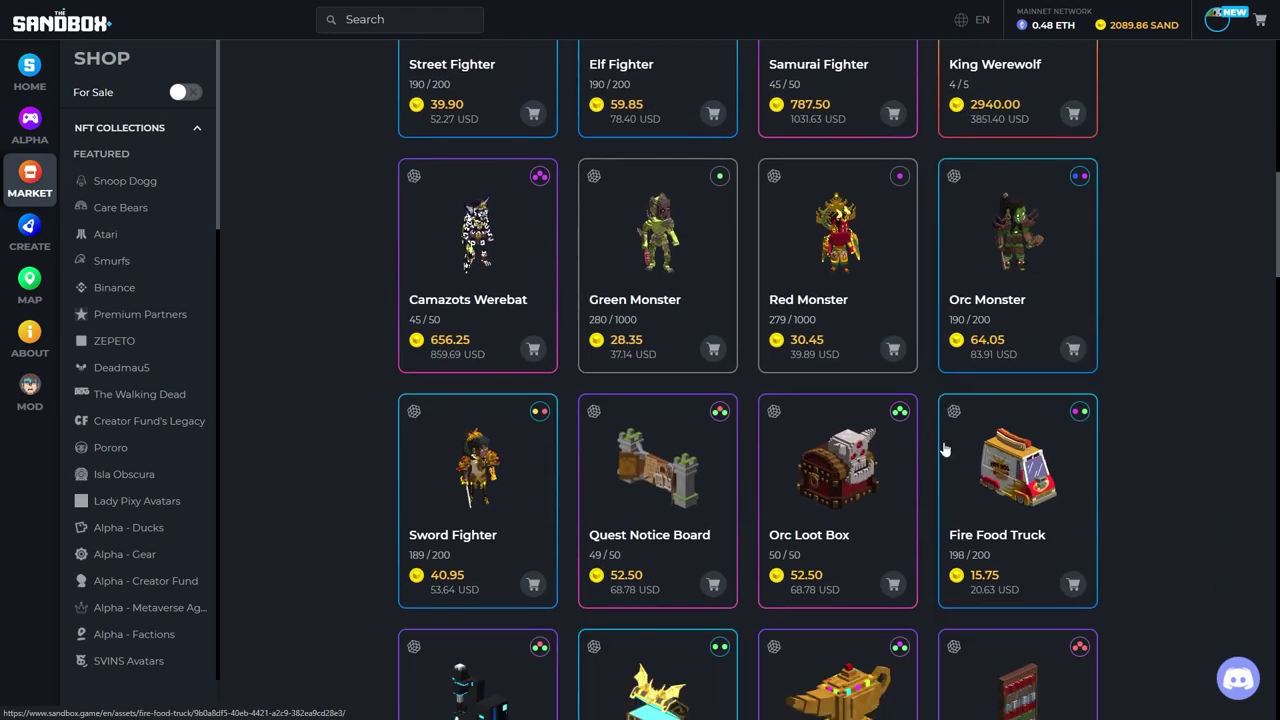
pyautogui.scroll(-2, 405, 500)
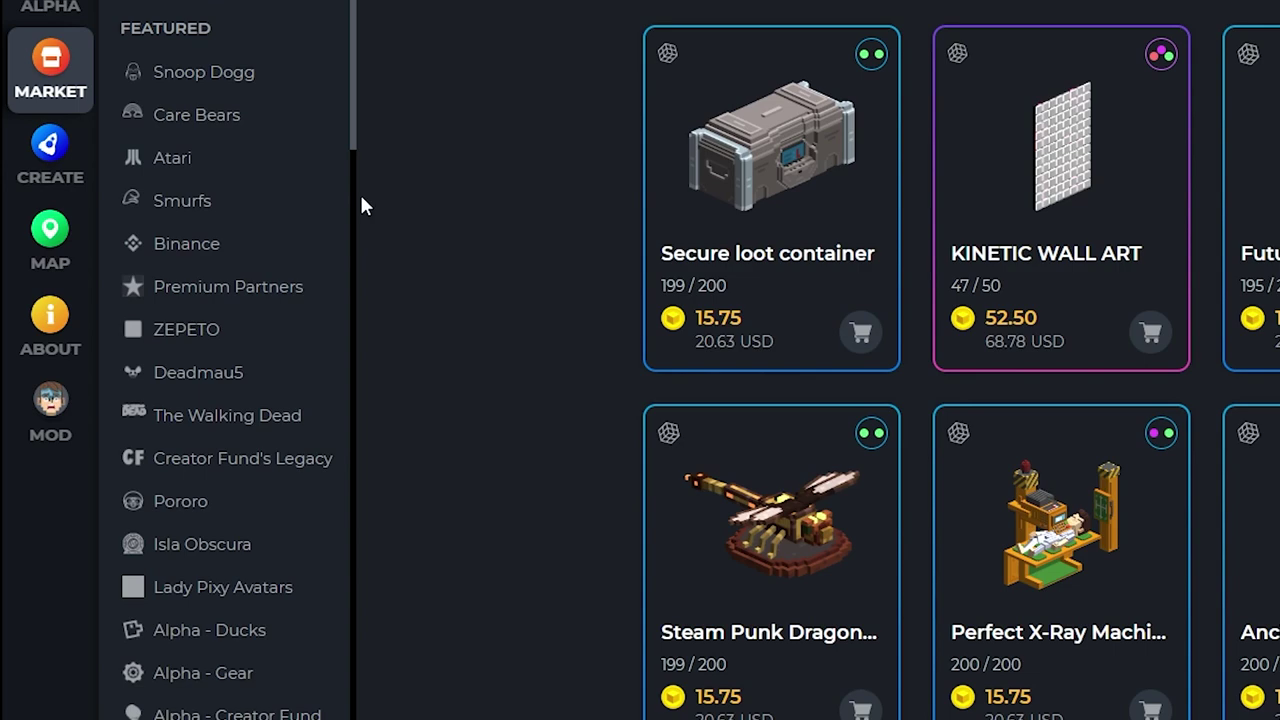
# Step: Look through the featured NFT collections and filter categories of the marketplace shop
pyautogui.moveTo(352, 43); pyautogui.dragTo(342, 340)
pyautogui.scroll(-15, 266, 610)
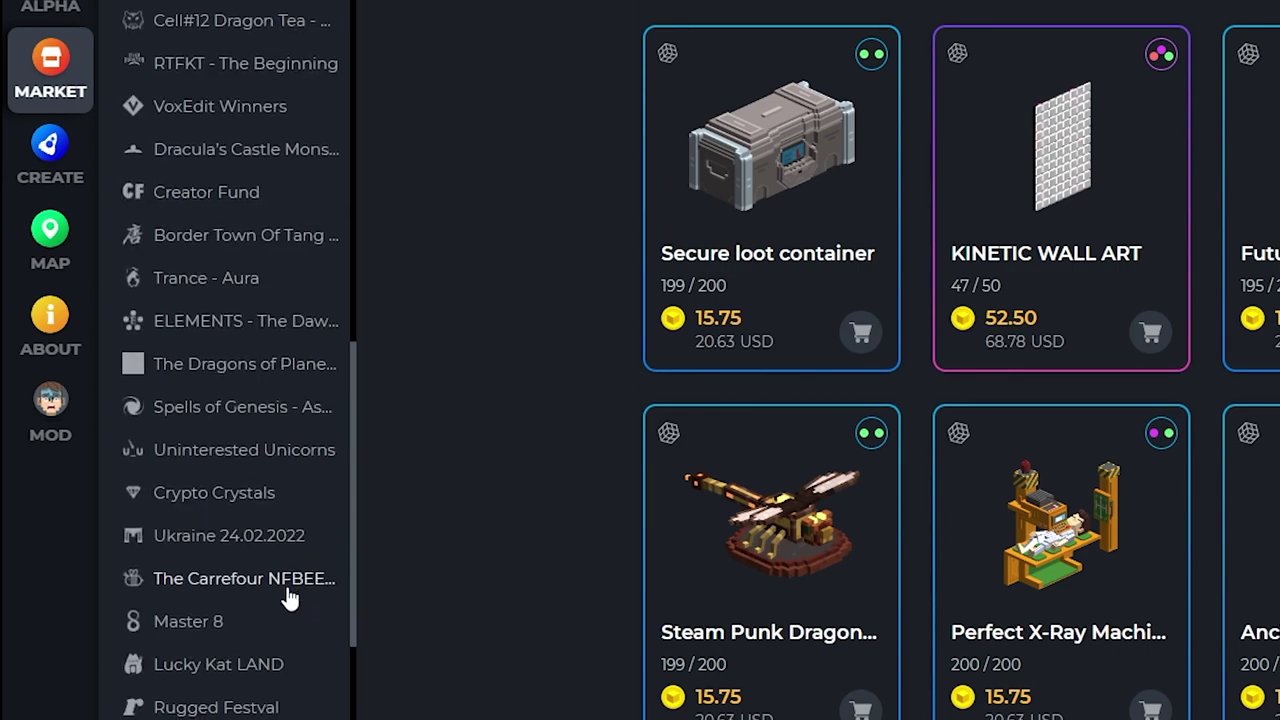
pyautogui.scroll(2, 230, 300)
pyautogui.scroll(-2, 230, 300)
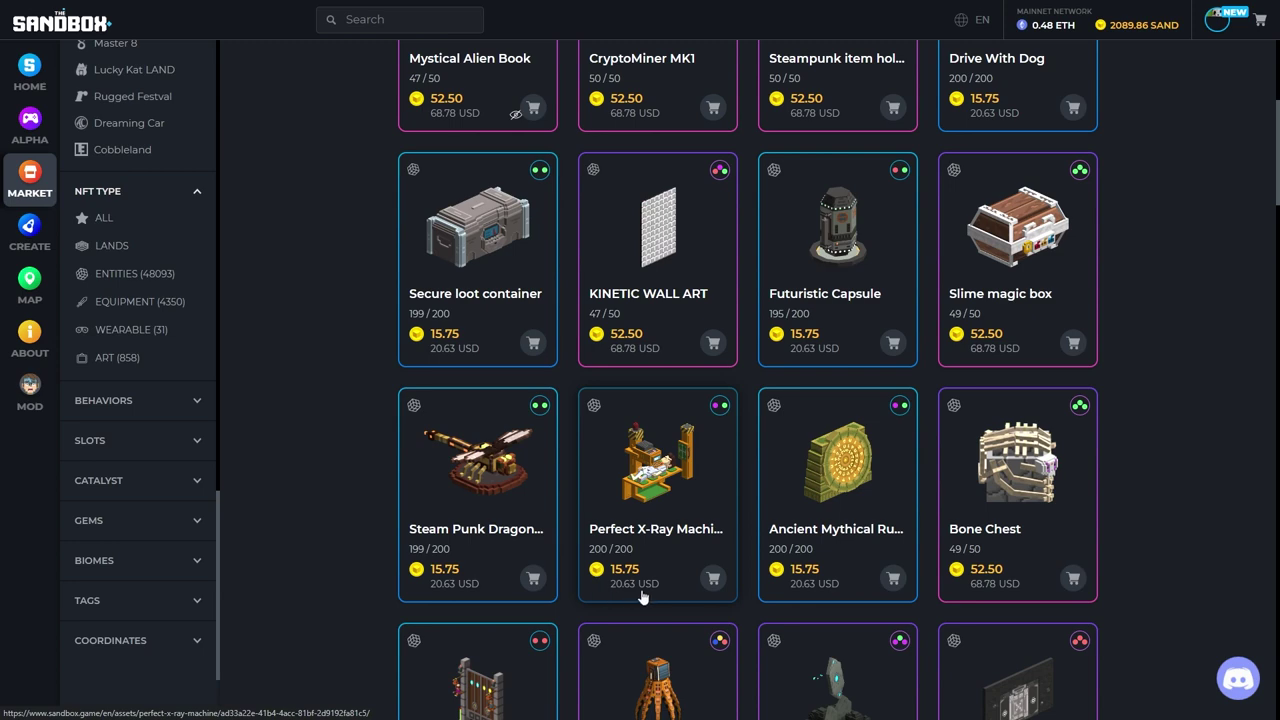
# Step: Start buying the Perfect X-Ray Machine asset and raise the amount to buy to 5 copies
pyautogui.click(613, 601)
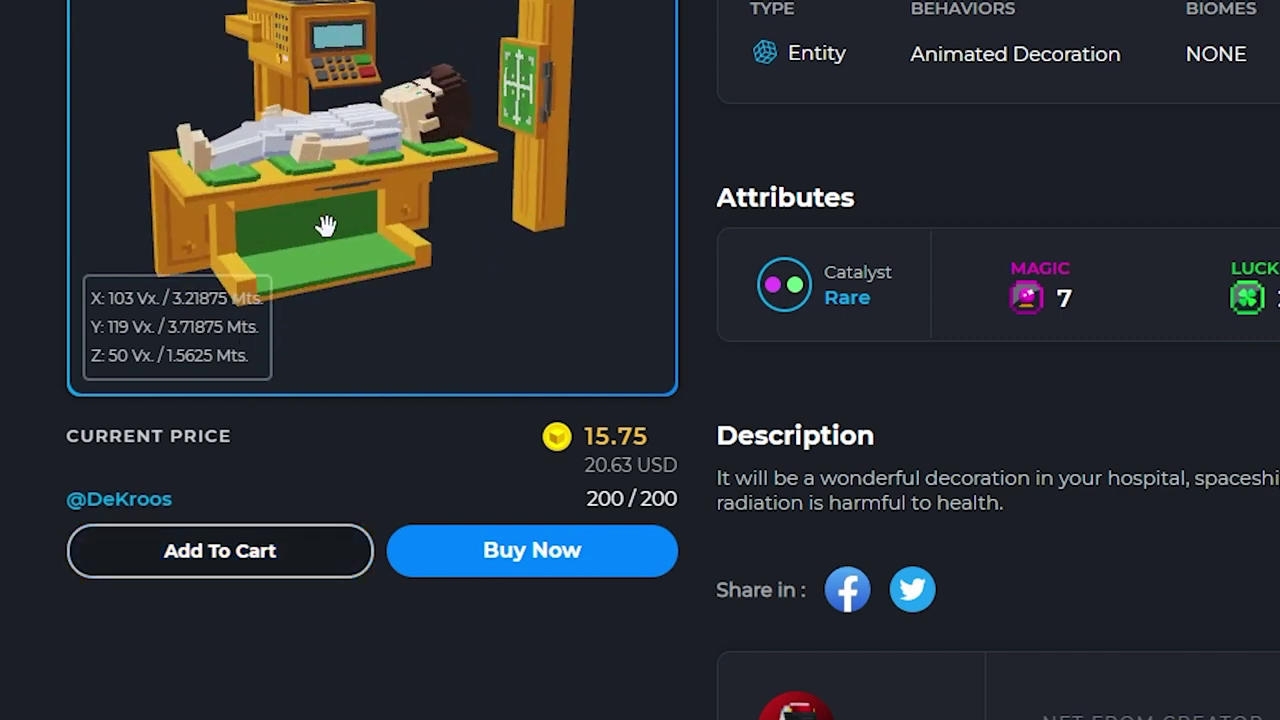
pyautogui.click(518, 562)
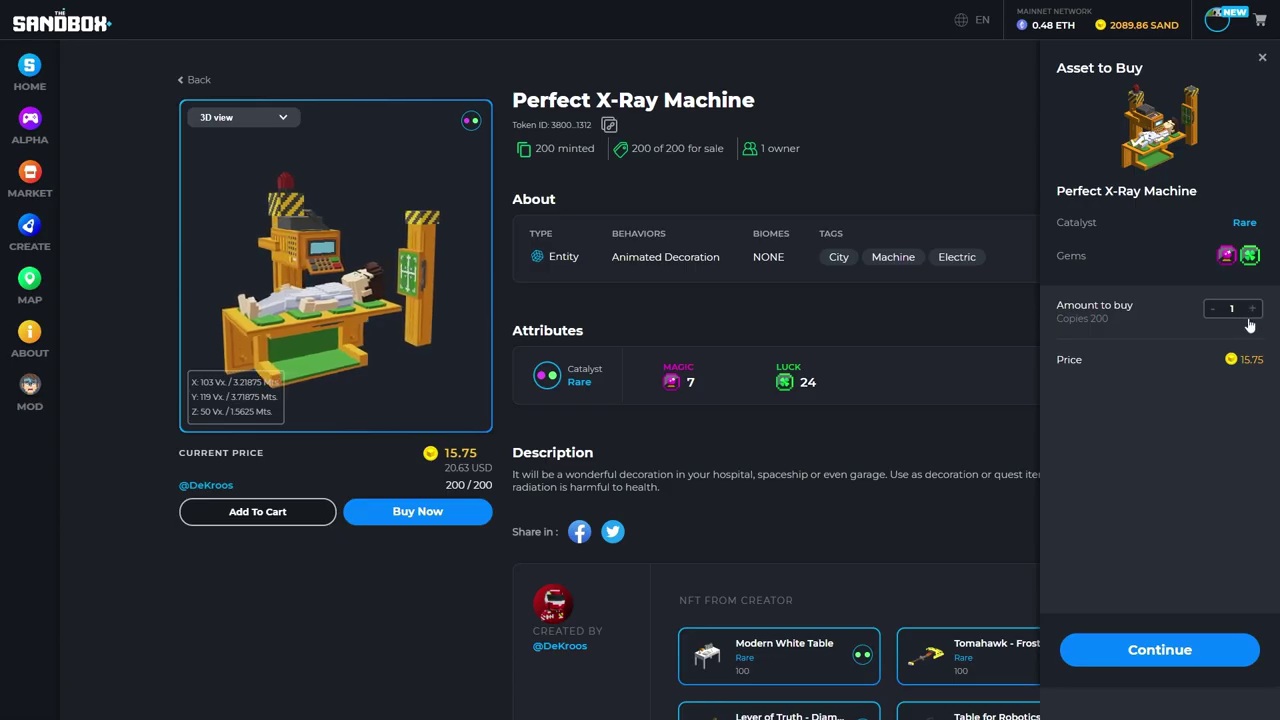
pyautogui.click(1252, 308)
pyautogui.click(1252, 308)
pyautogui.click(1252, 308)
pyautogui.click(1252, 308)
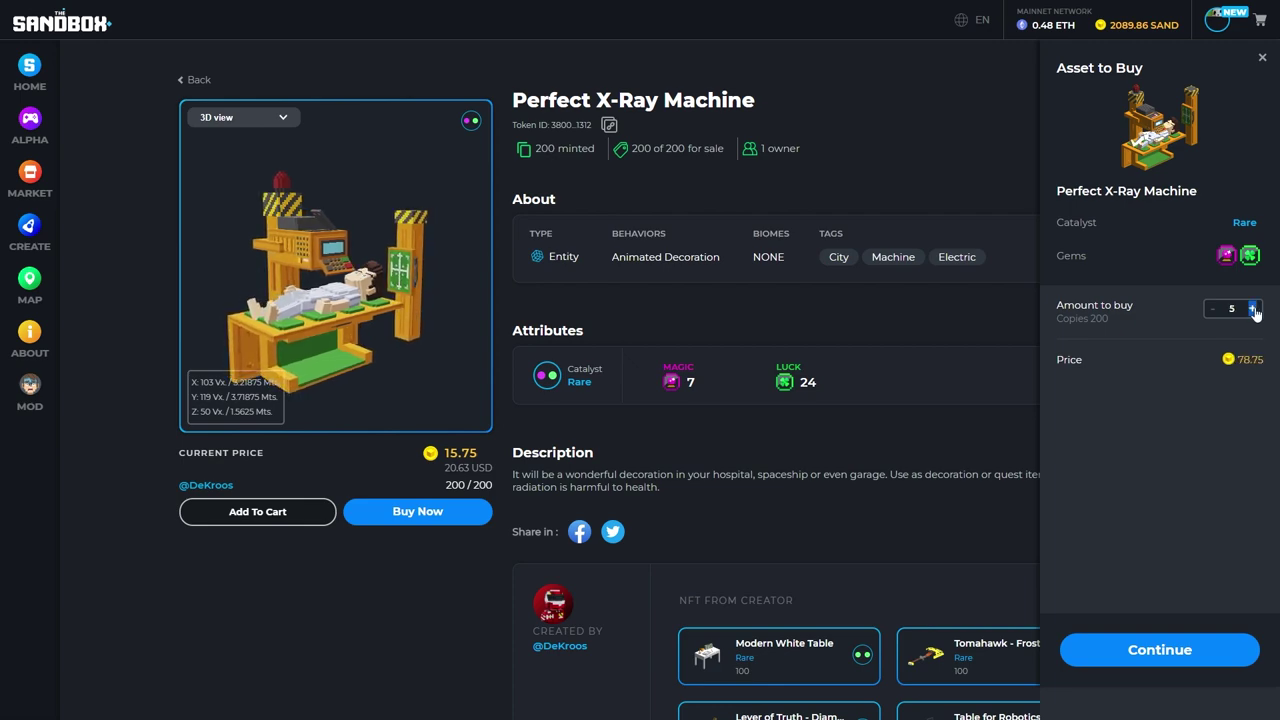
# Step: Bring the amount of Perfect X-Ray Machine copies to buy back to 1 and close the purchase without continuing
pyautogui.click(1252, 308)
pyautogui.click(1212, 308)
pyautogui.click(1212, 308)
pyautogui.click(1212, 308)
pyautogui.click(1212, 308)
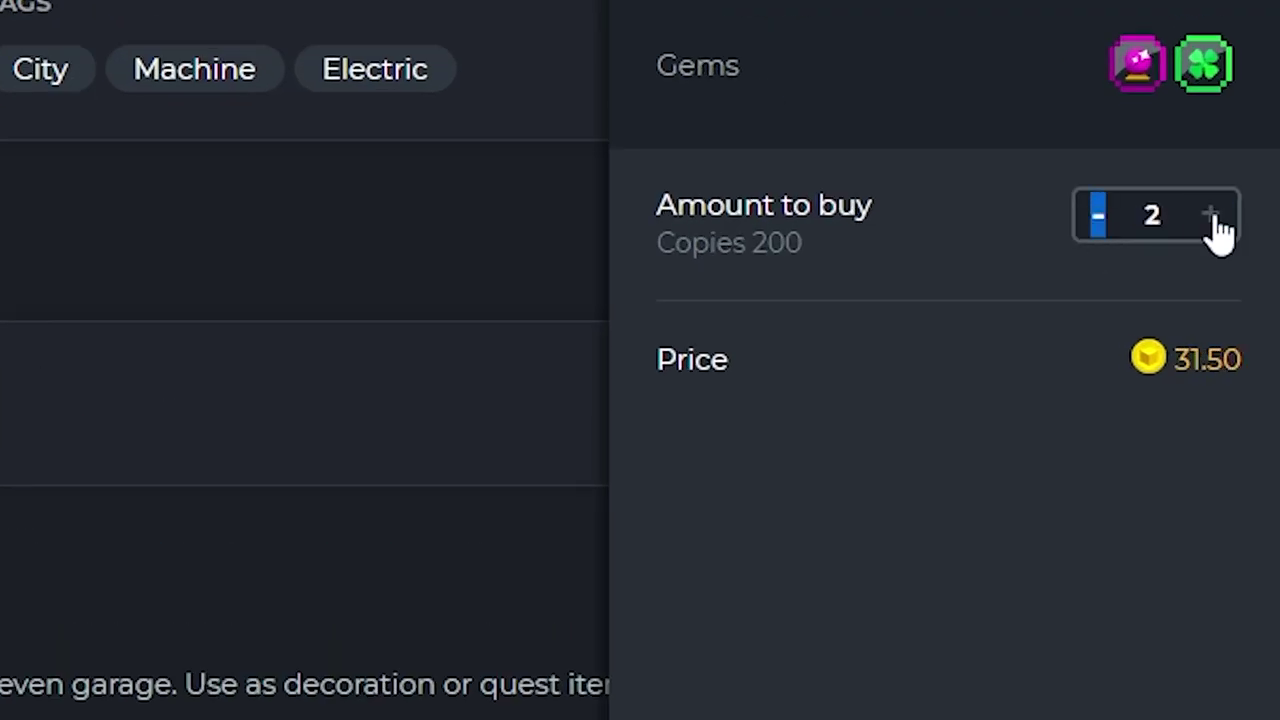
pyautogui.click(1213, 222)
pyautogui.click(1099, 220)
pyautogui.click(1099, 220)
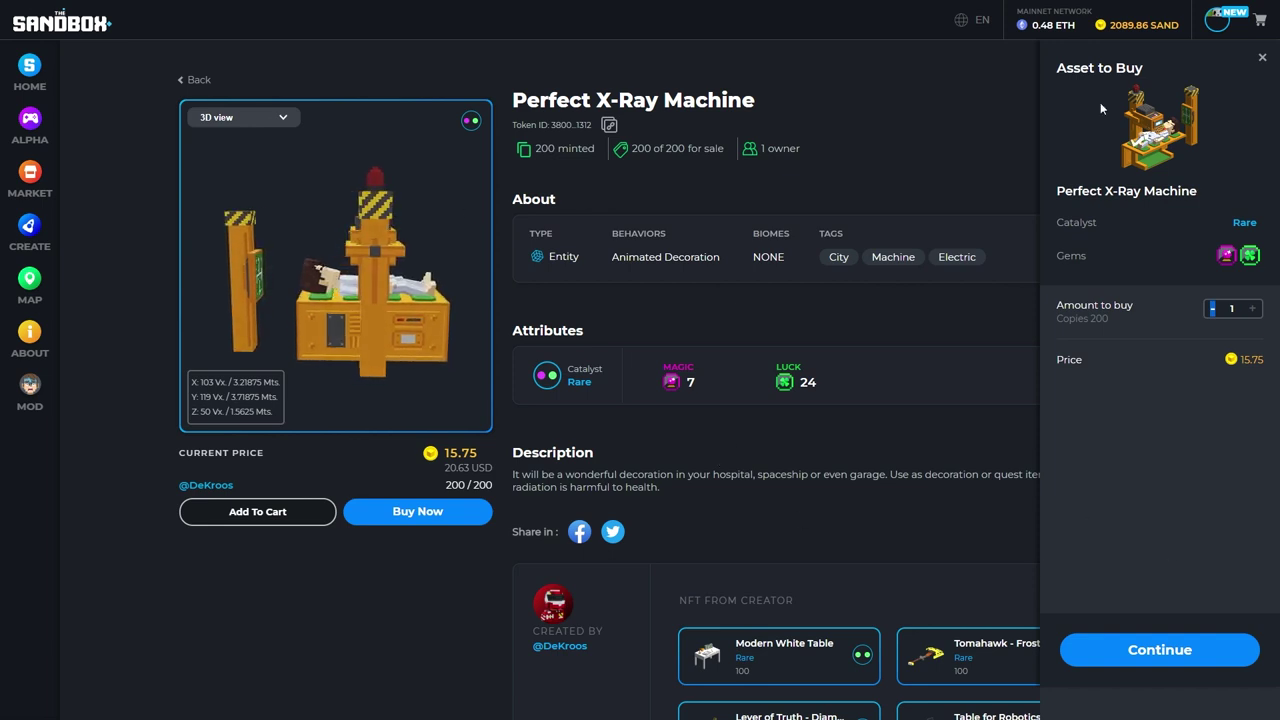
pyautogui.click(1263, 62)
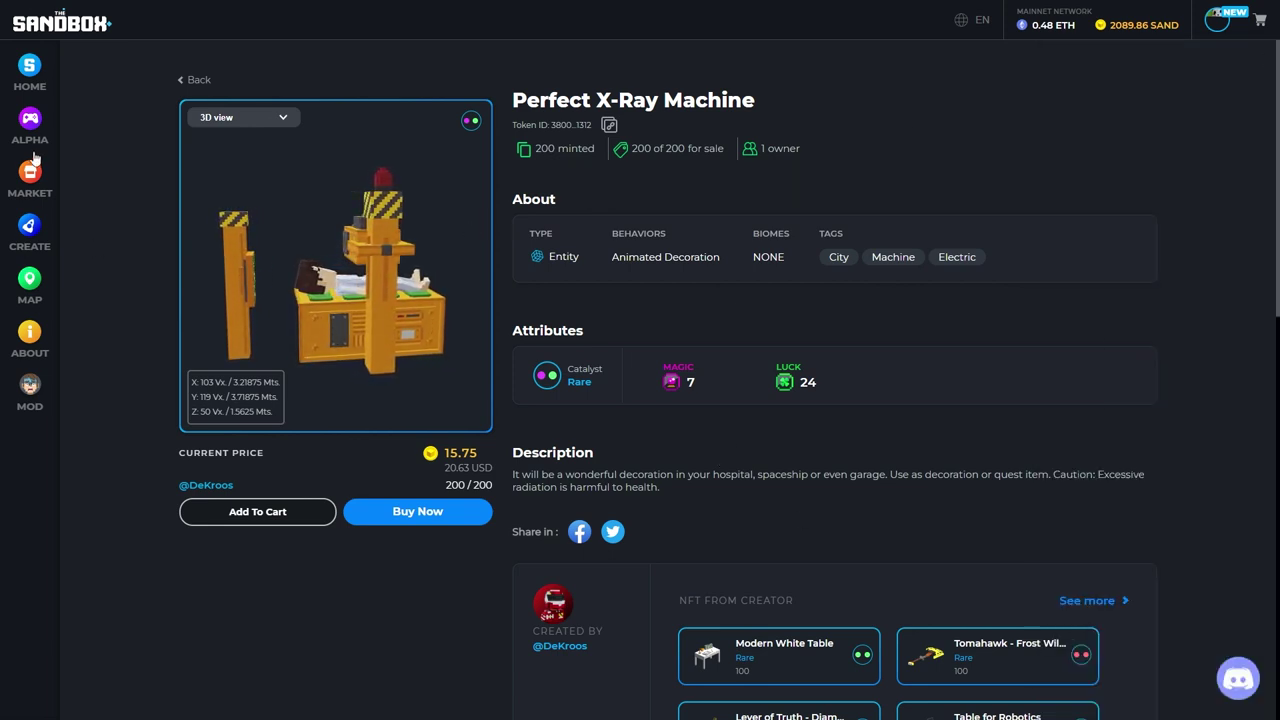
# Step: Go back to the home page and open the account's inventory
pyautogui.click(30, 65)
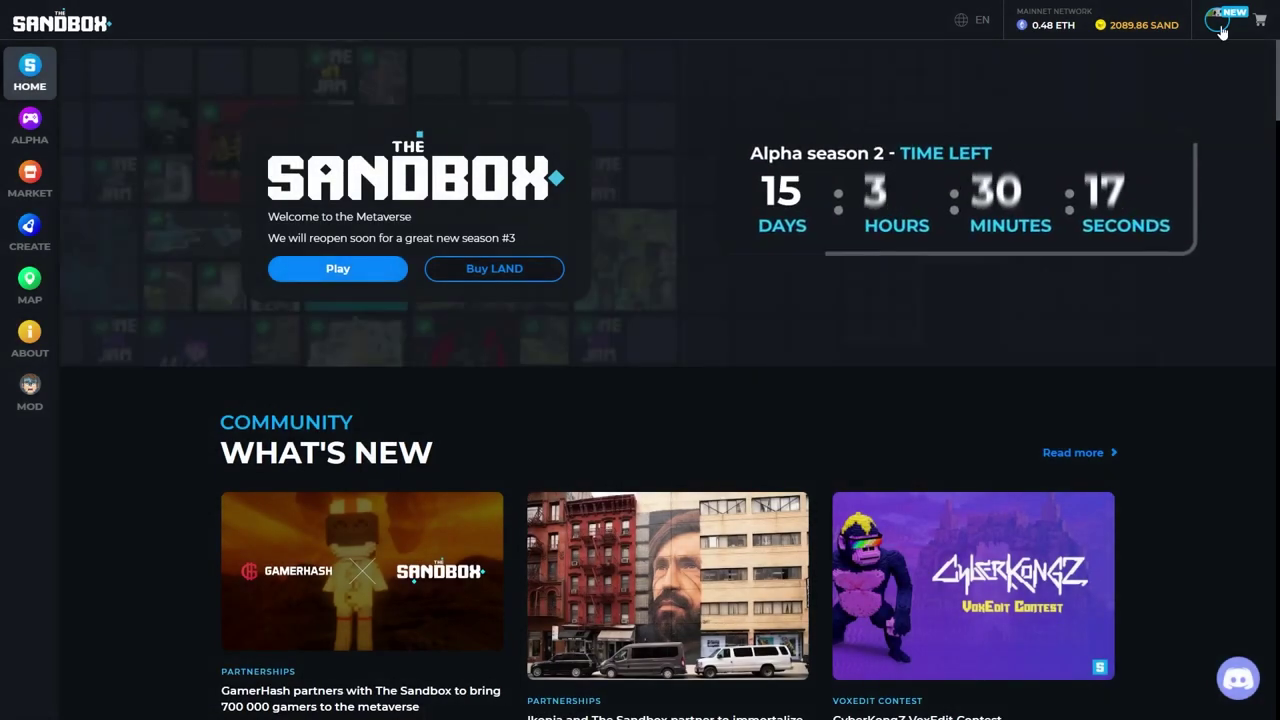
pyautogui.click(1218, 24)
pyautogui.click(1217, 26)
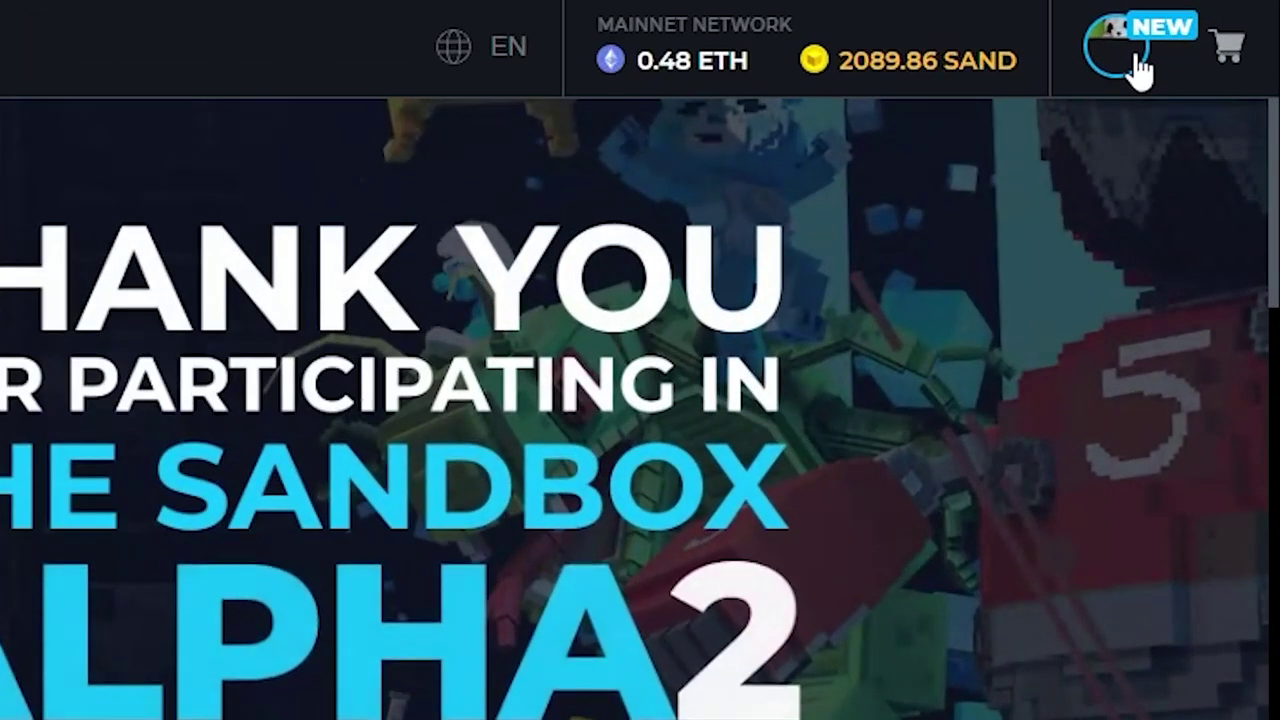
pyautogui.click(1225, 27)
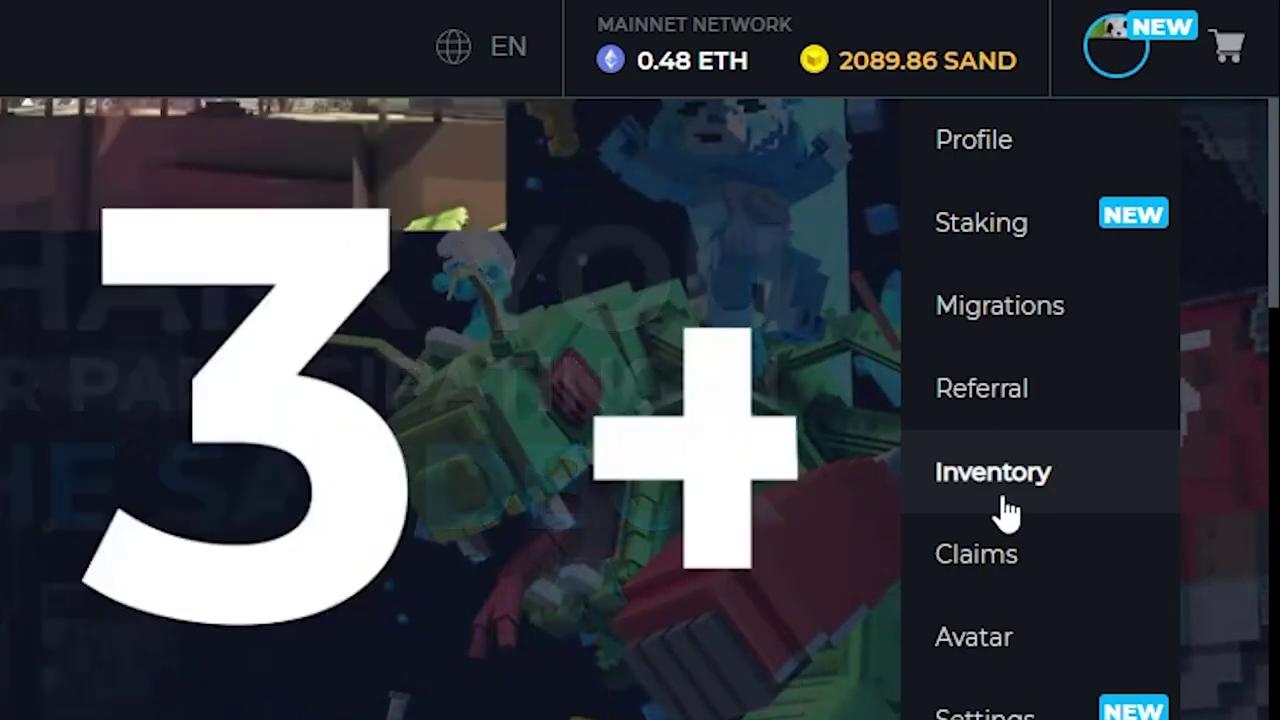
pyautogui.click(1000, 500)
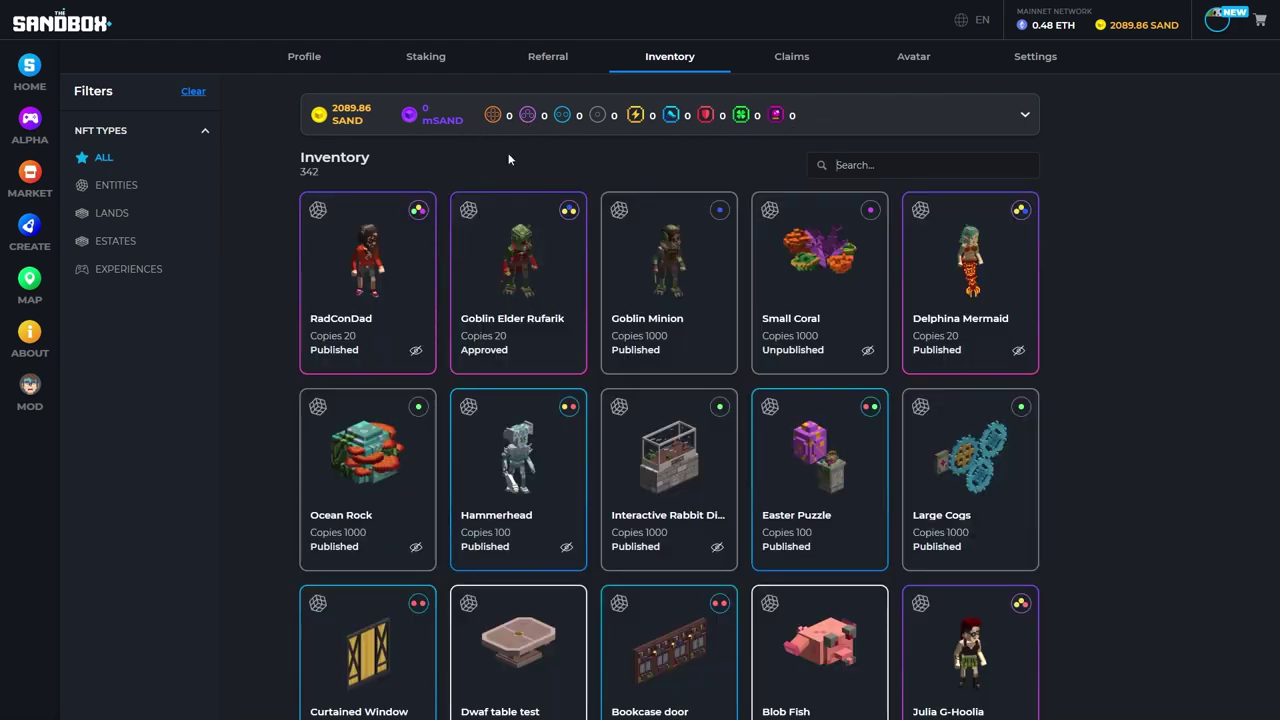
# Step: Filter the inventory to entities to mint and start minting the Goblin Elder Rufarik
pyautogui.click(110, 189)
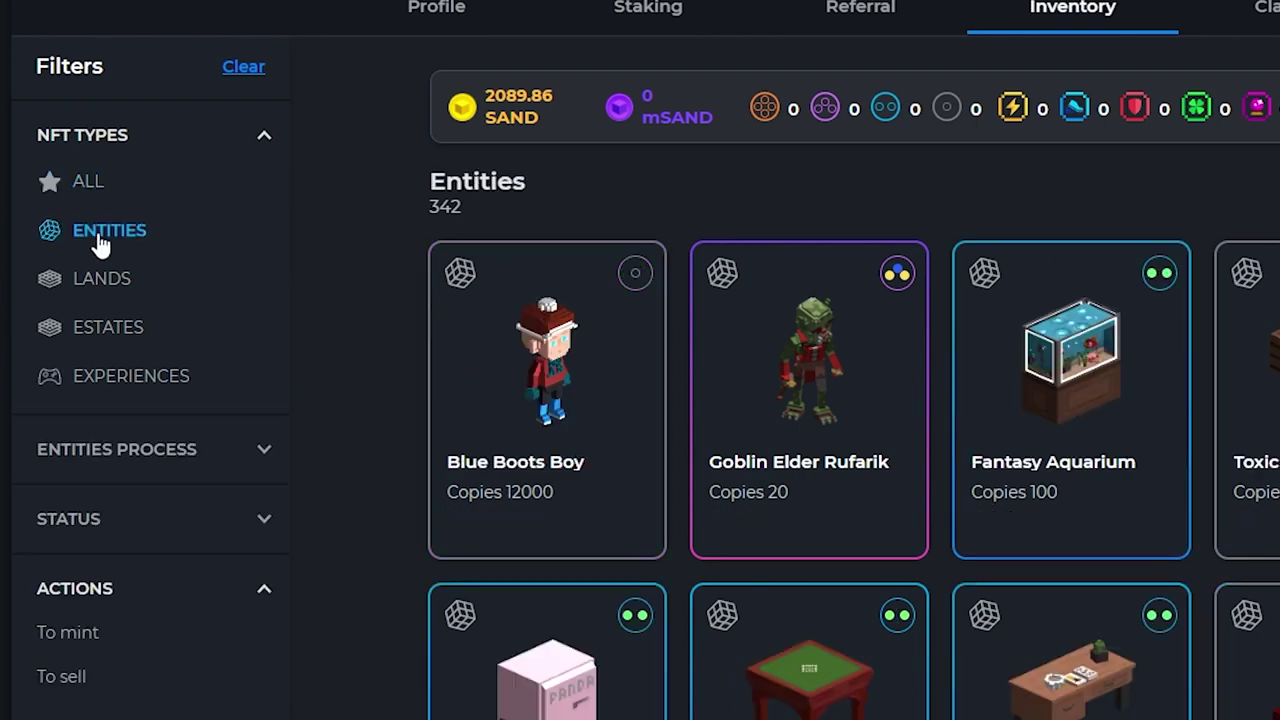
pyautogui.click(95, 644)
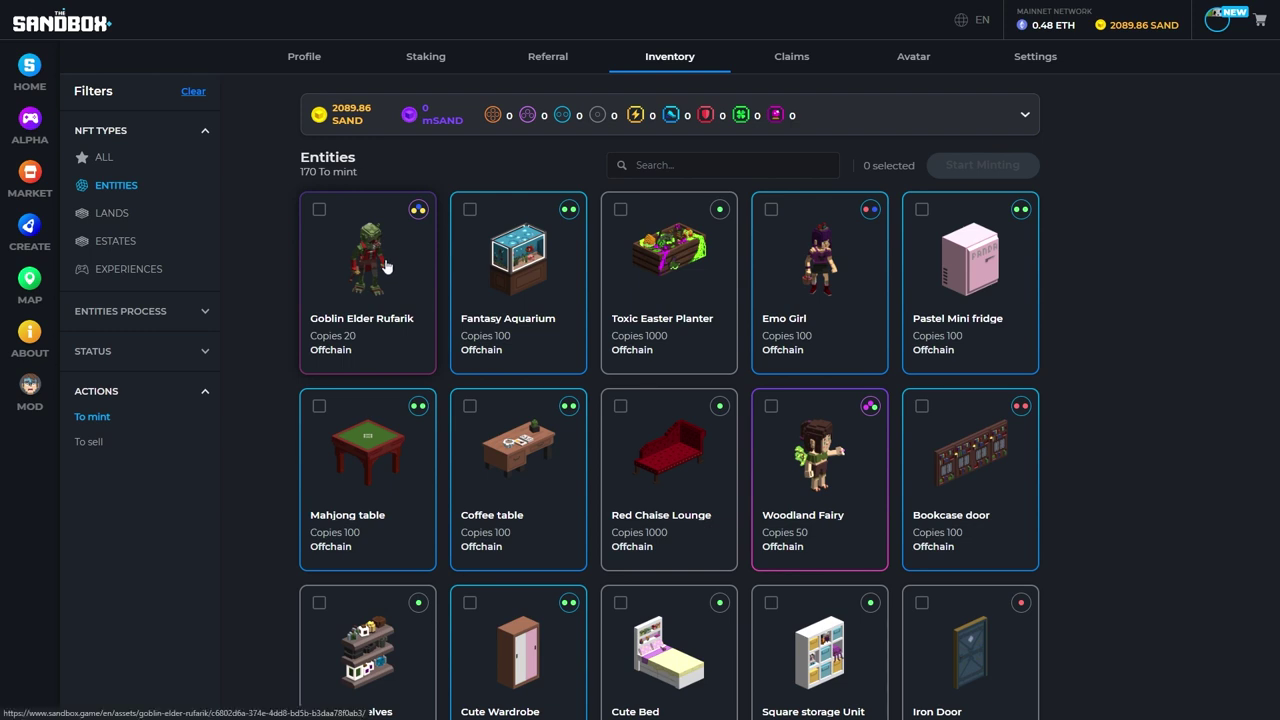
pyautogui.click(319, 209)
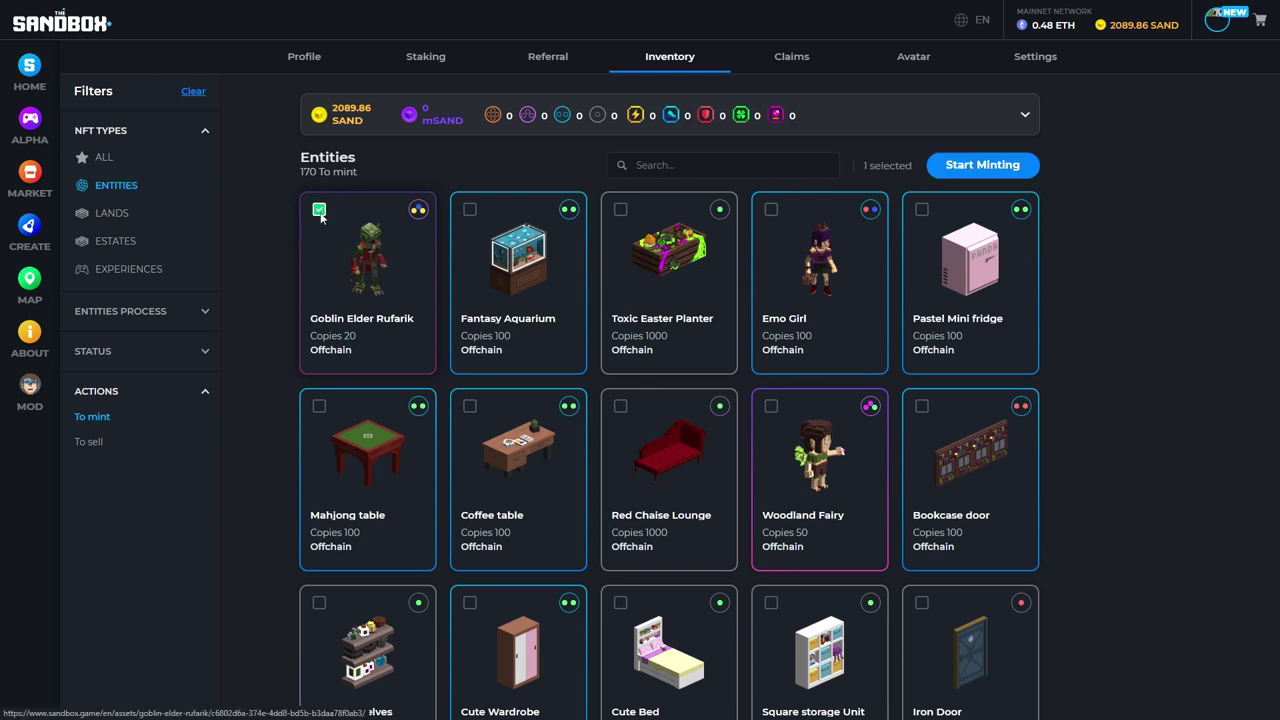
pyautogui.click(960, 167)
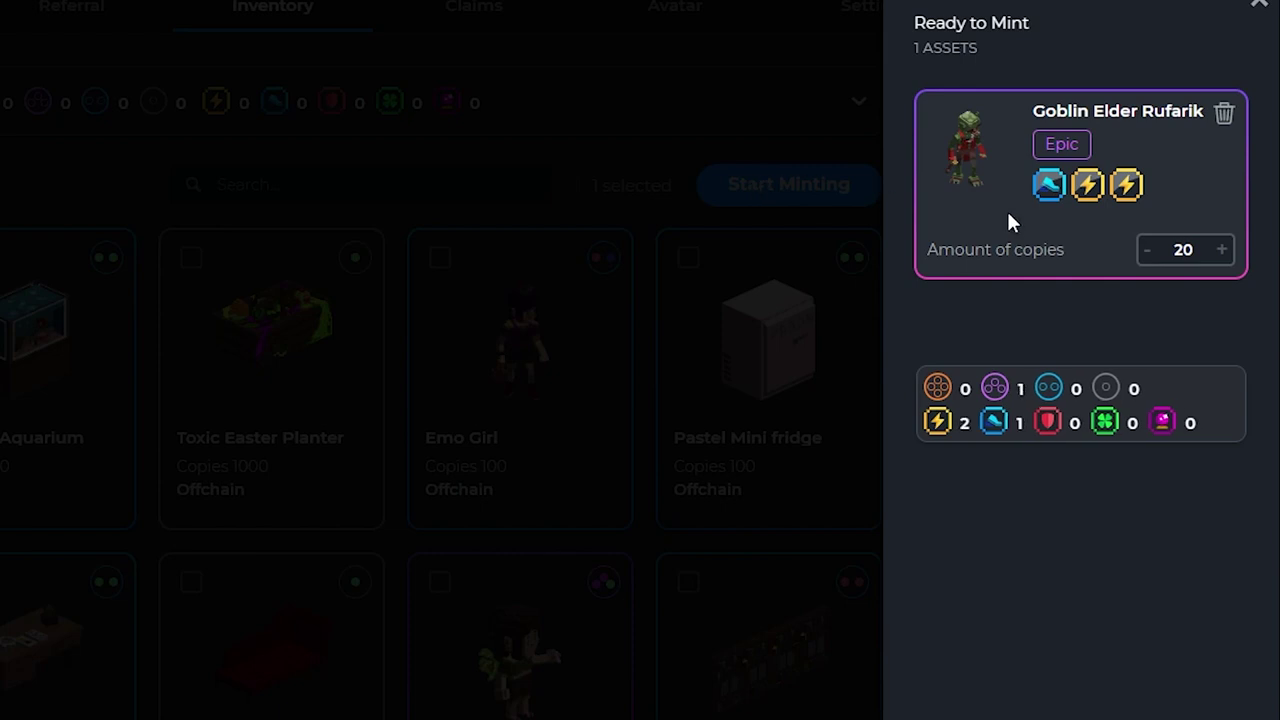
# Step: Try different numbers of copies for minting the Goblin Elder Rufarik and close the mint without submitting it
pyautogui.click(1221, 249)
pyautogui.click(1221, 249)
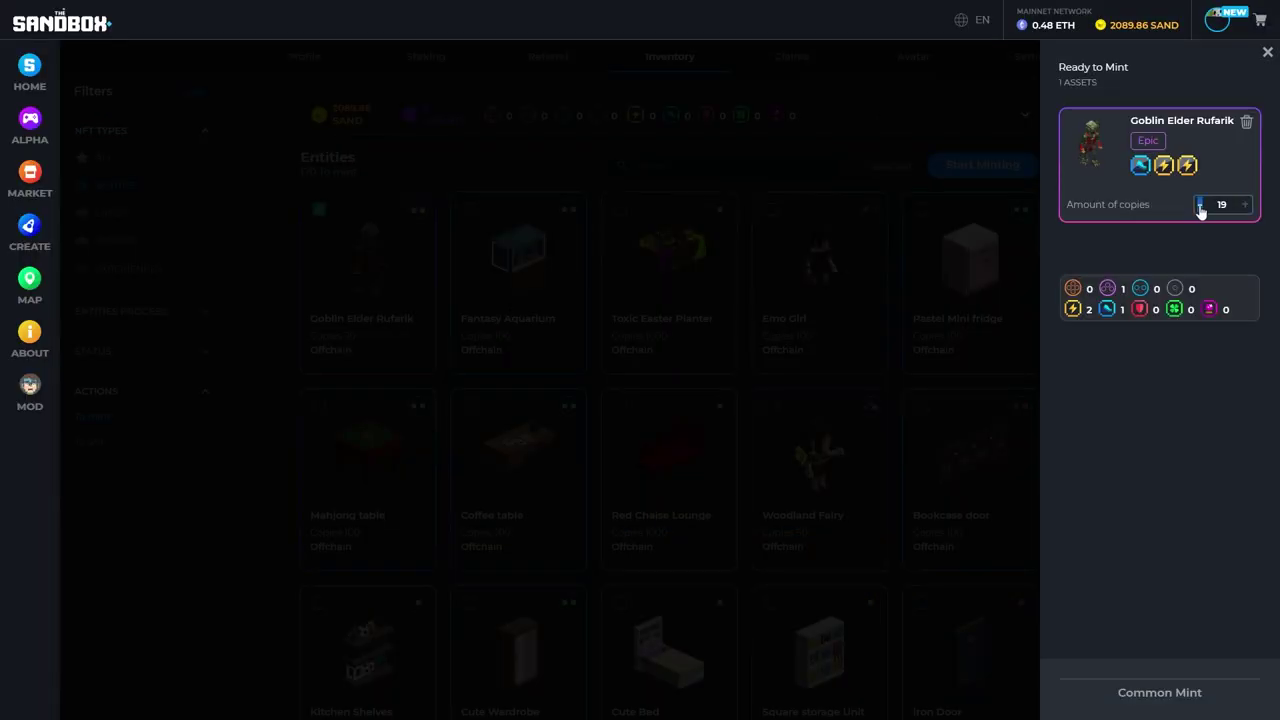
pyautogui.click(1200, 206)
pyautogui.click(1200, 206)
pyautogui.click(1200, 206)
pyautogui.click(1246, 205)
pyautogui.click(1246, 205)
pyautogui.click(1246, 205)
pyautogui.click(1200, 205)
pyautogui.click(1200, 205)
pyautogui.click(1200, 205)
pyautogui.click(1200, 205)
pyautogui.click(1267, 52)
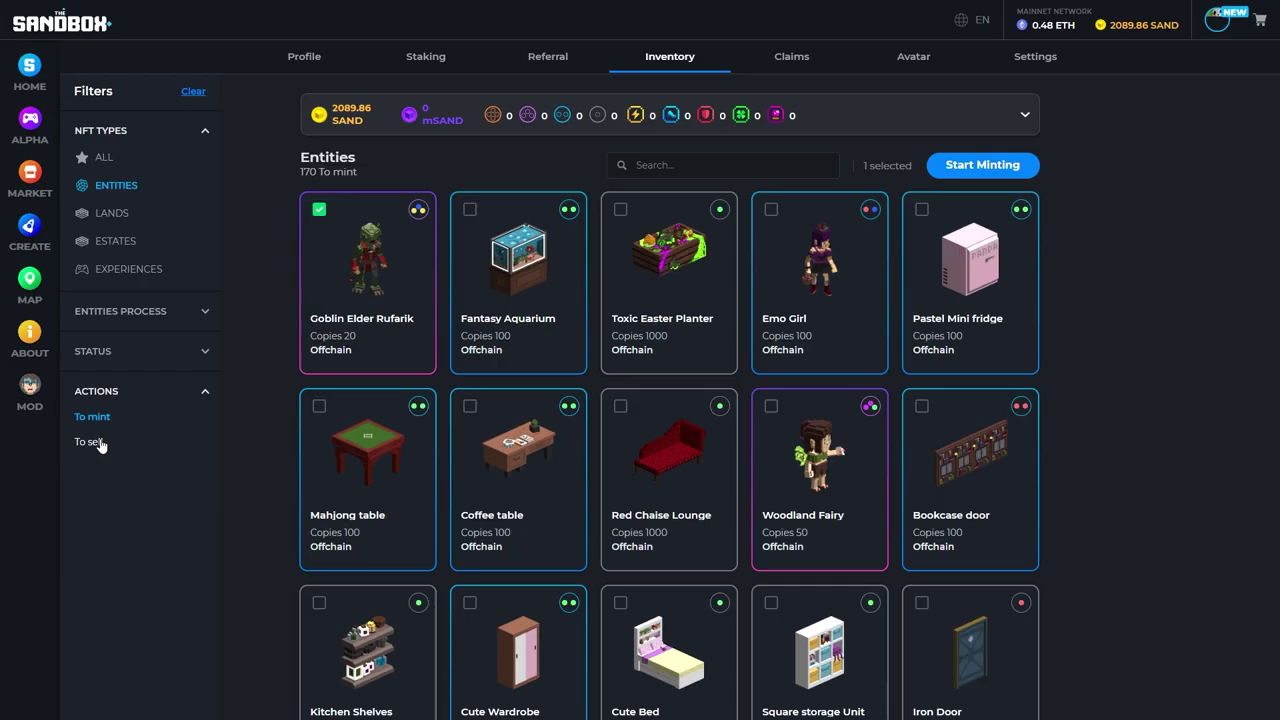
# Step: Filter the entities to those to sell, go to the second page, and open the Large Bookcase asset
pyautogui.click(112, 343)
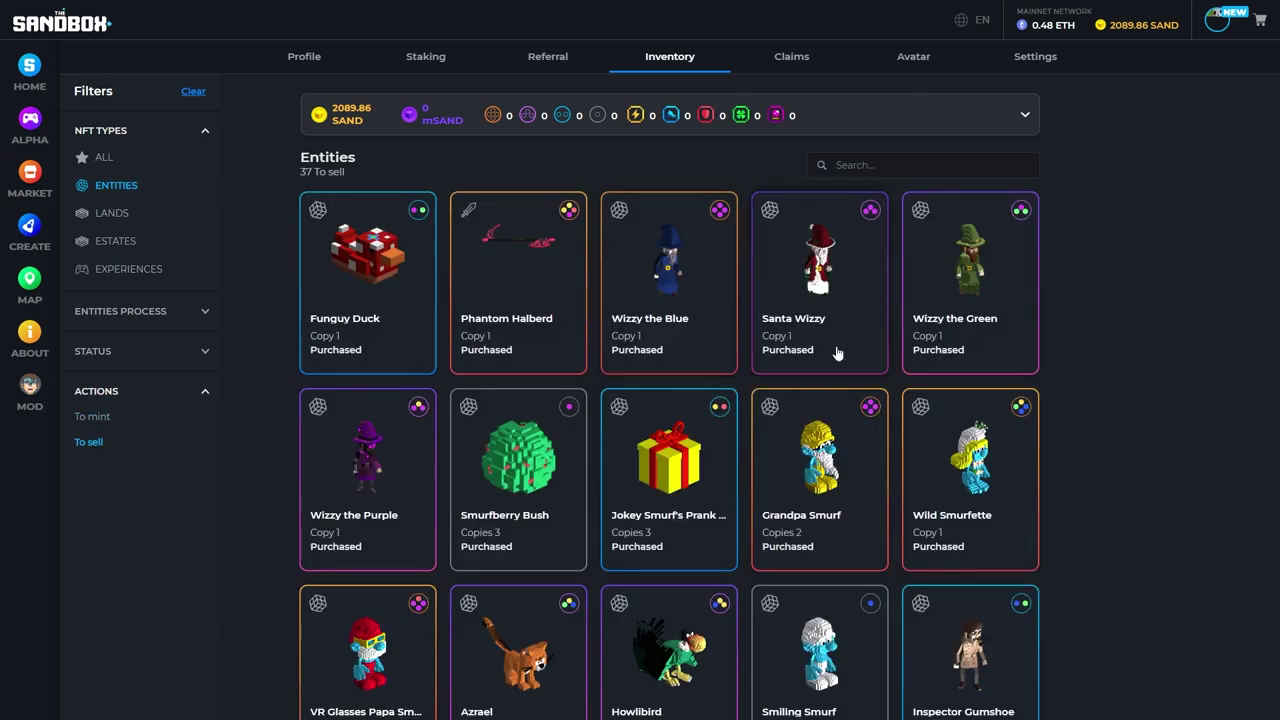
pyautogui.scroll(-5, 700, 450)
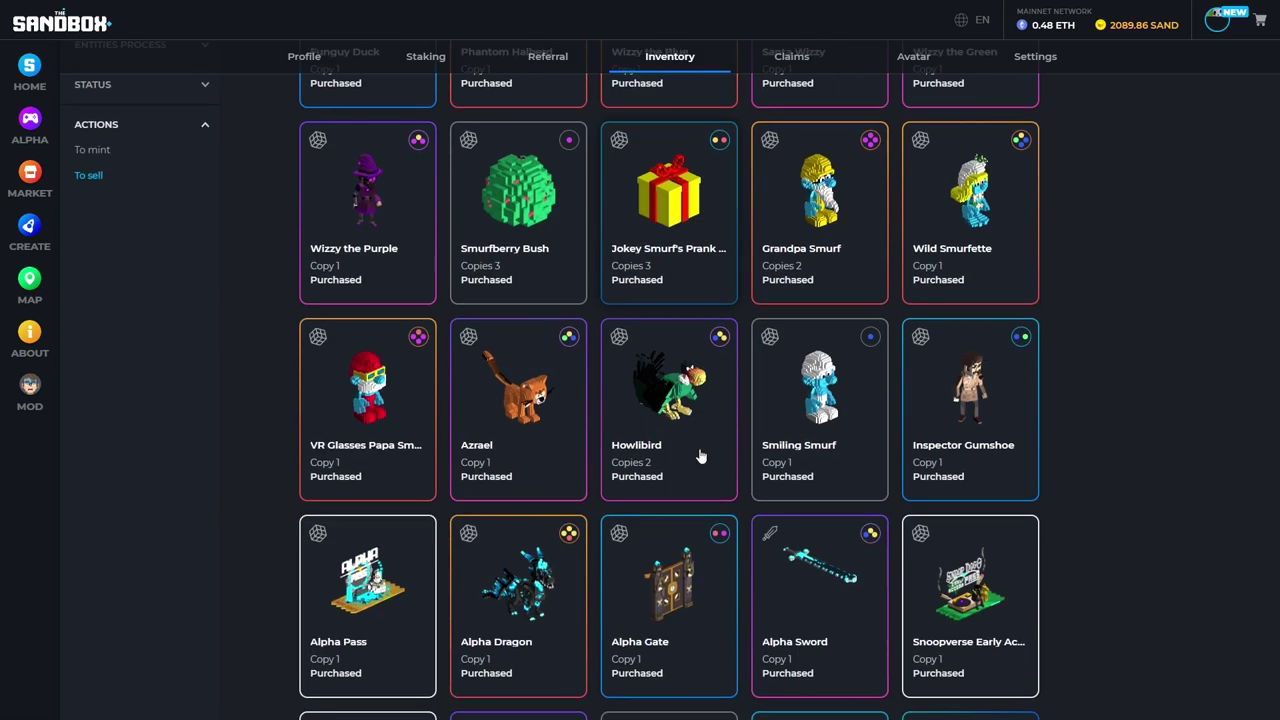
pyautogui.click(686, 698)
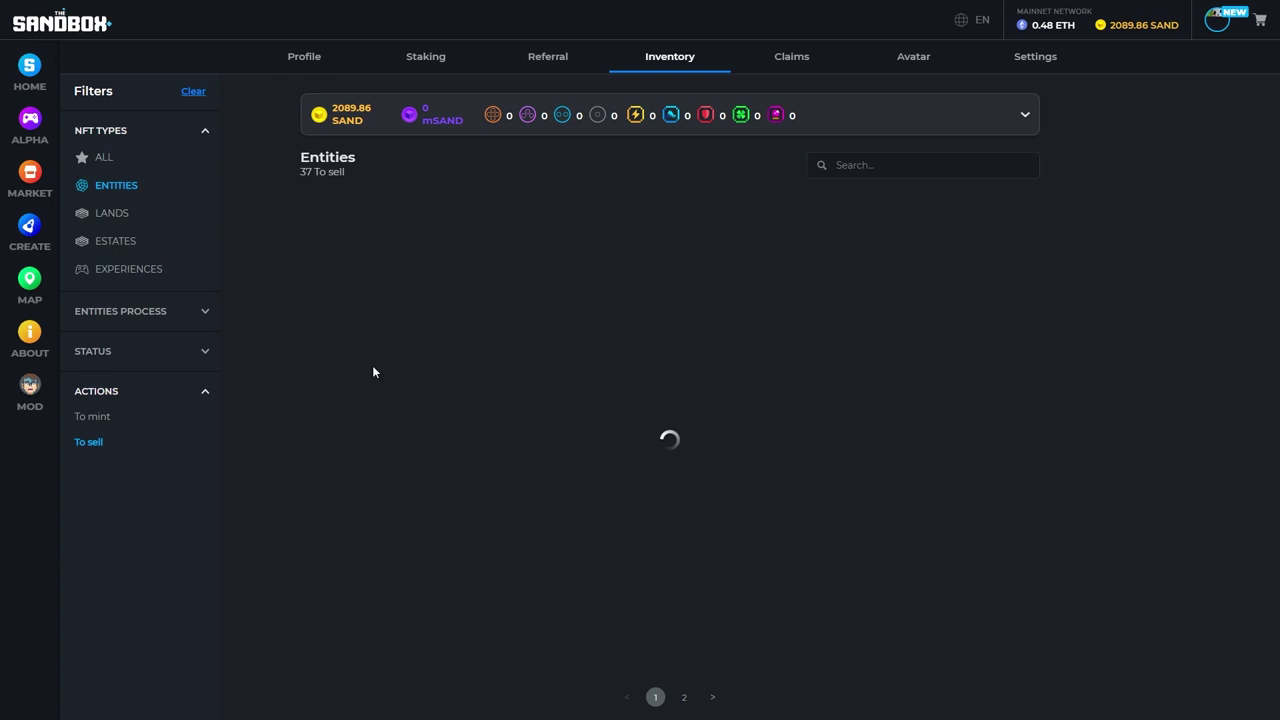
pyautogui.click(968, 470)
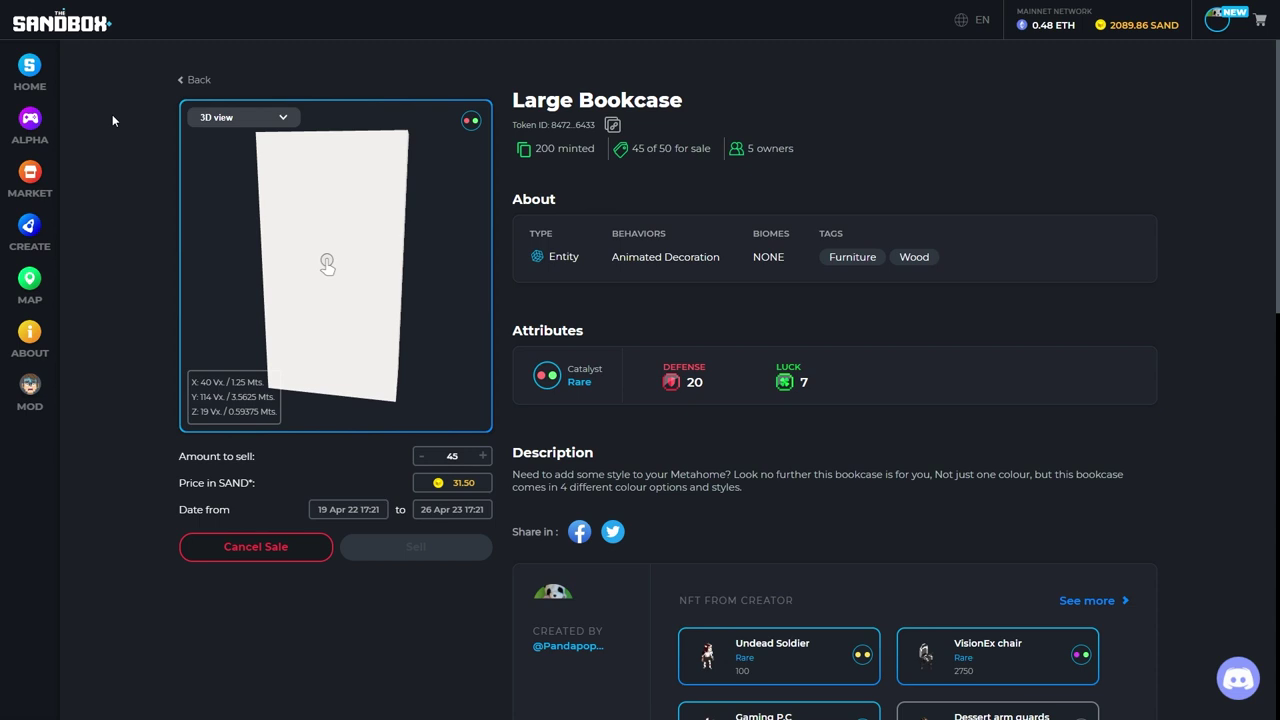
# Step: Return to The Sandbox home page from the Large Bookcase asset
pyautogui.click(28, 72)
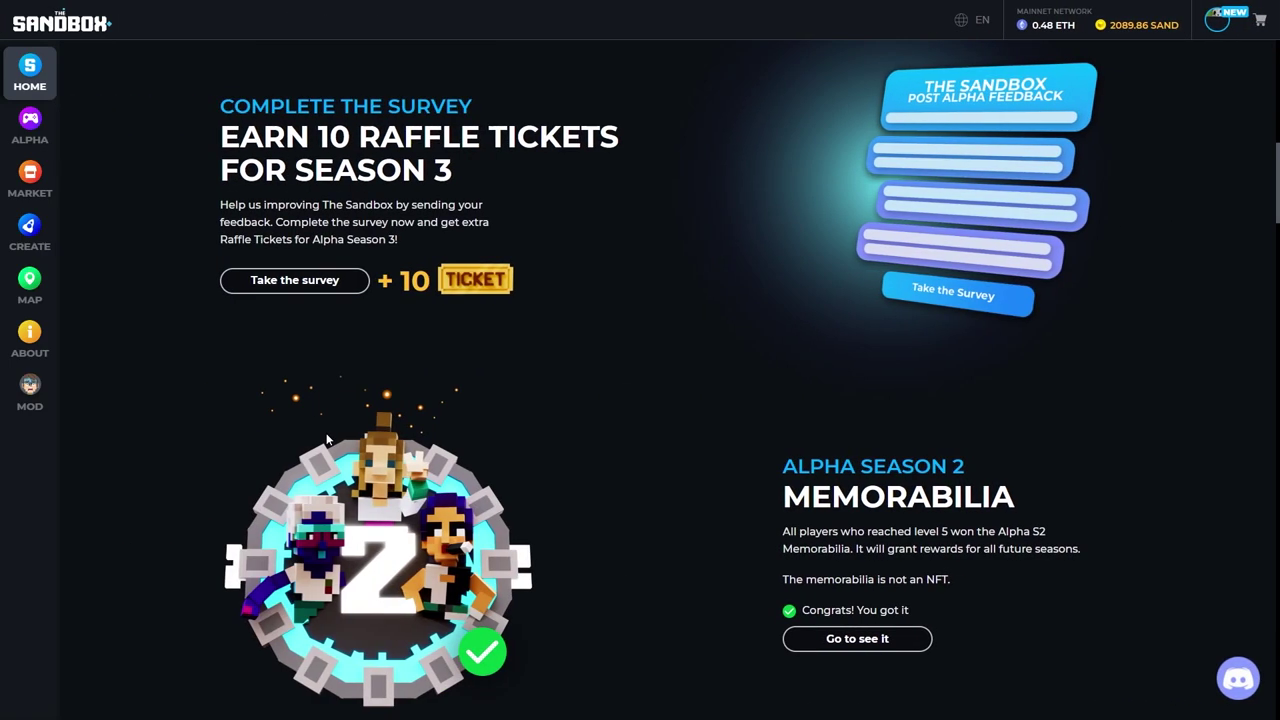